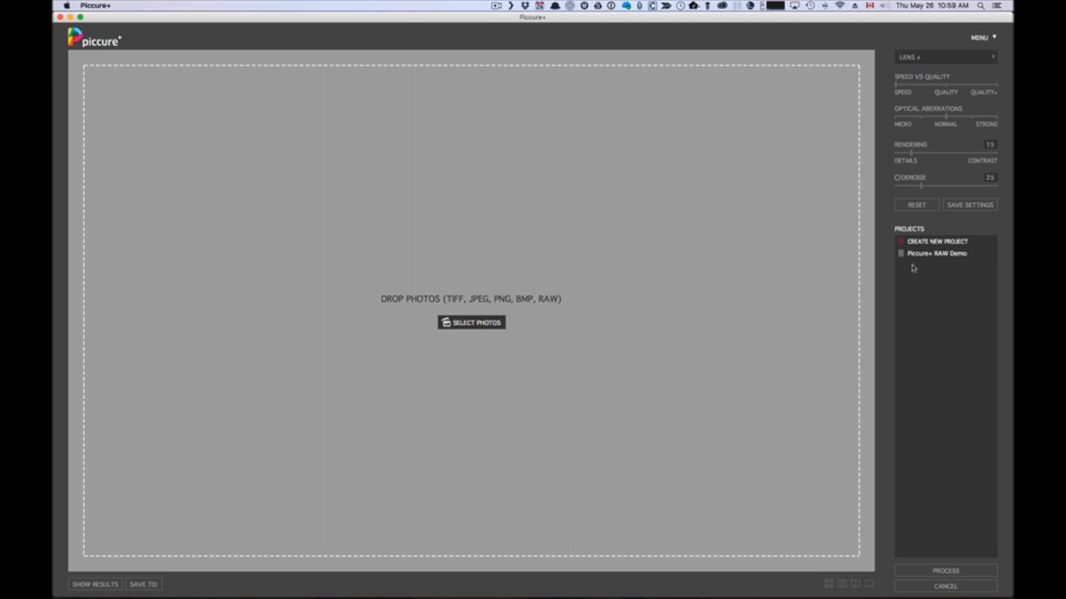
Step: Open the lynx photo _12Q2799.CR2 from the Piccure+ RAW Demo project with both eyes in view
{"action": "left_click", "coordinate": [920, 256]}
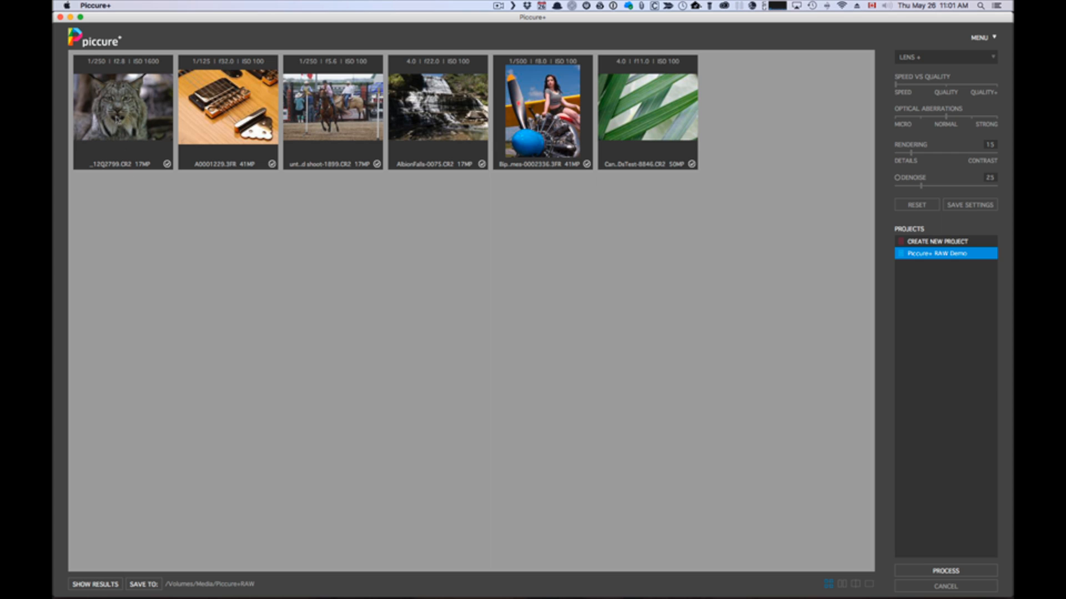
{"action": "double_click", "coordinate": [116, 118]}
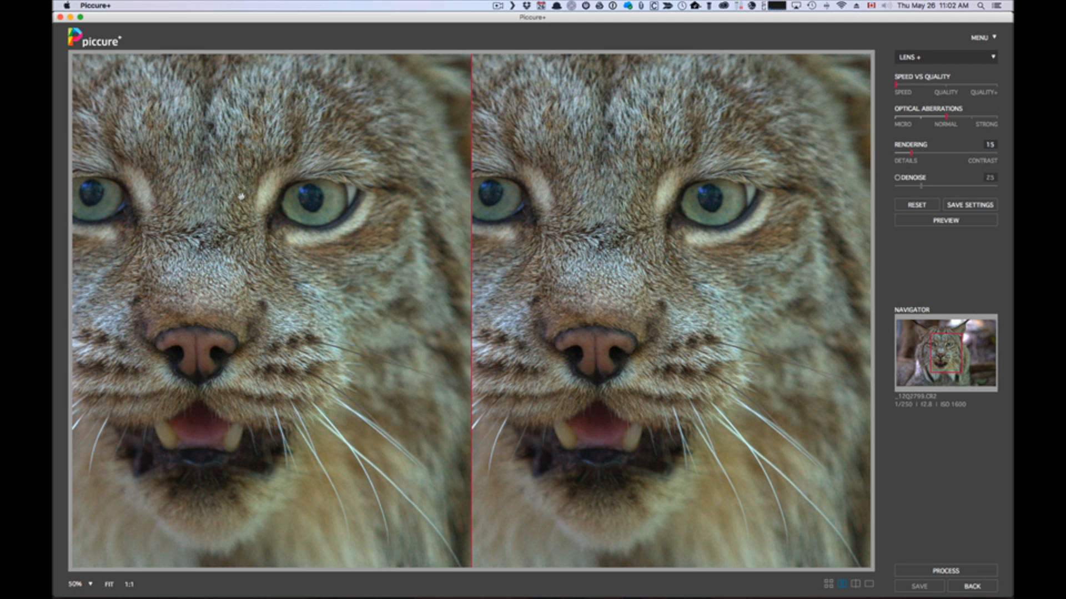
{"action": "left_click_drag", "start_coordinate": [242, 197], "coordinate": [270, 271]}
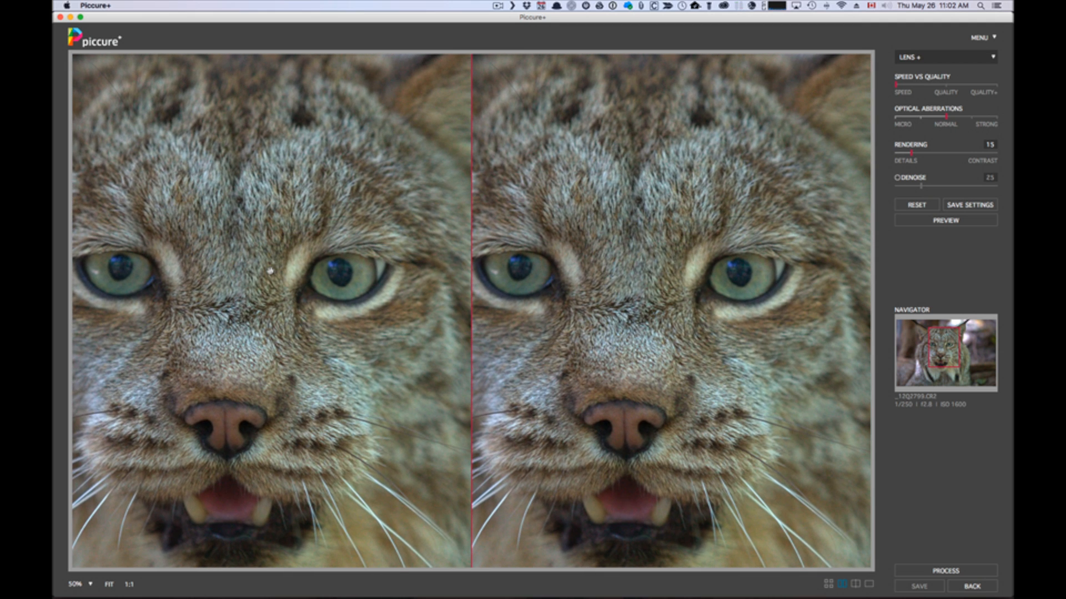
Step: Switch the correction to Motion+ with Speed vs Quality at Speed and preview it on the lynx photo
{"action": "left_click", "coordinate": [991, 57]}
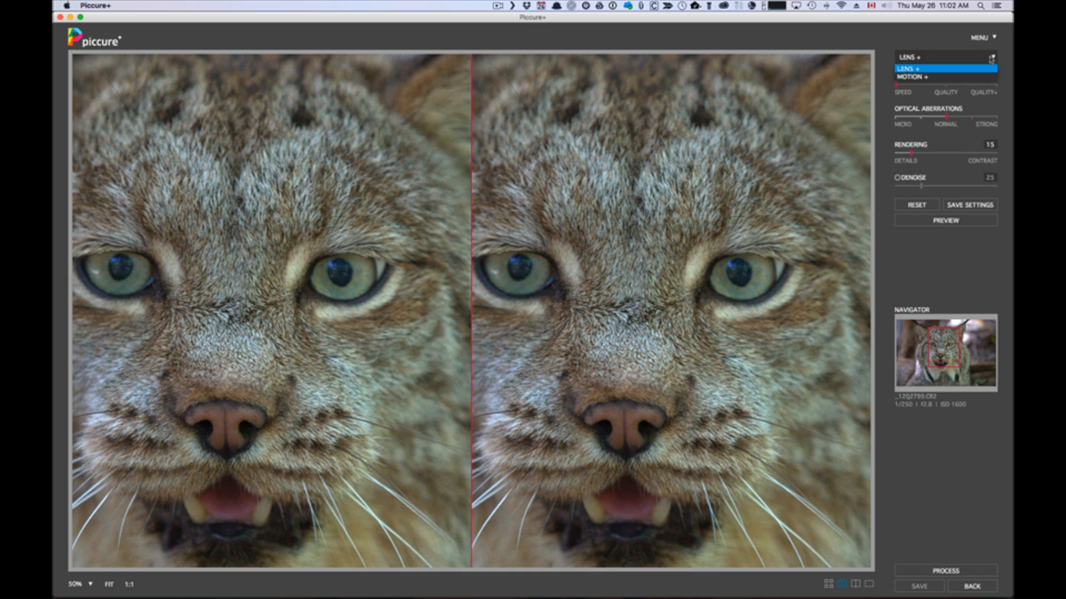
{"action": "left_click", "coordinate": [964, 77]}
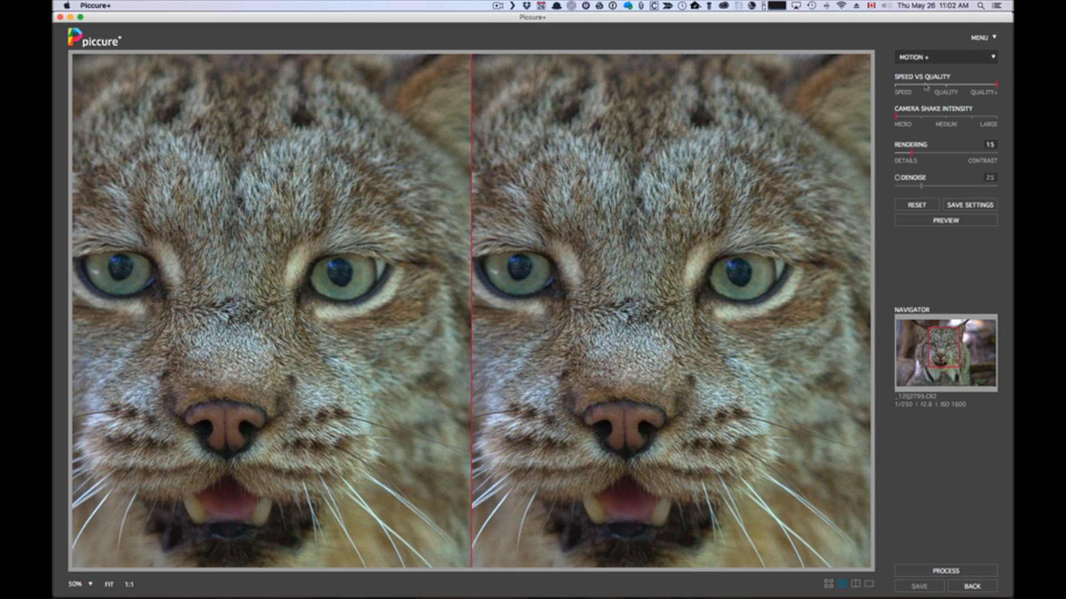
{"action": "left_click", "coordinate": [898, 86]}
{"action": "left_click", "coordinate": [942, 222]}
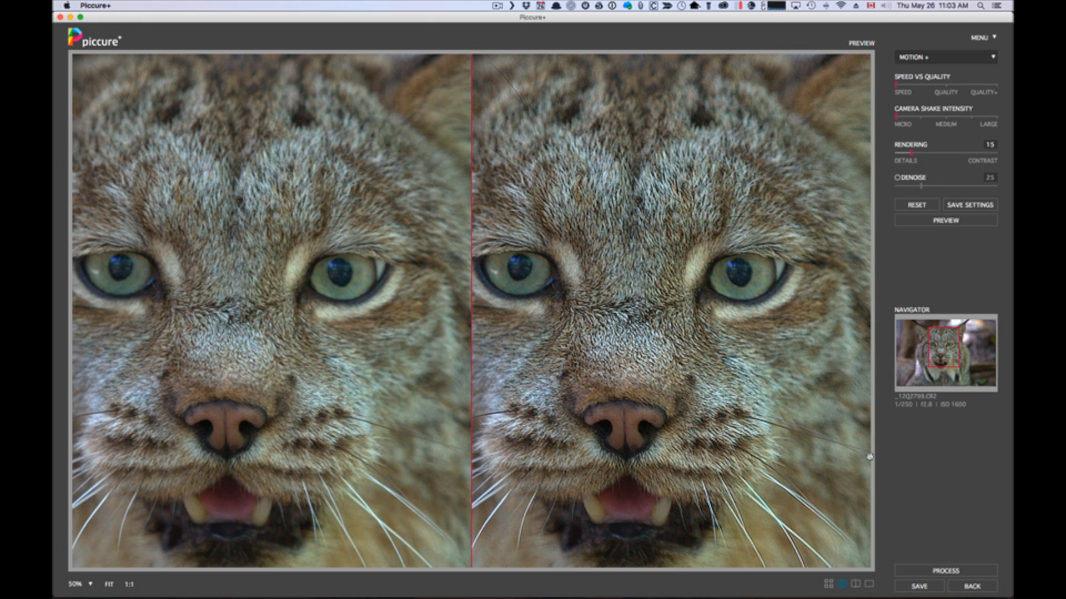
Step: Process and save the corrected lynx photo, then check the saved file in the project folder
{"action": "left_click", "coordinate": [945, 571]}
{"action": "left_click", "coordinate": [919, 587]}
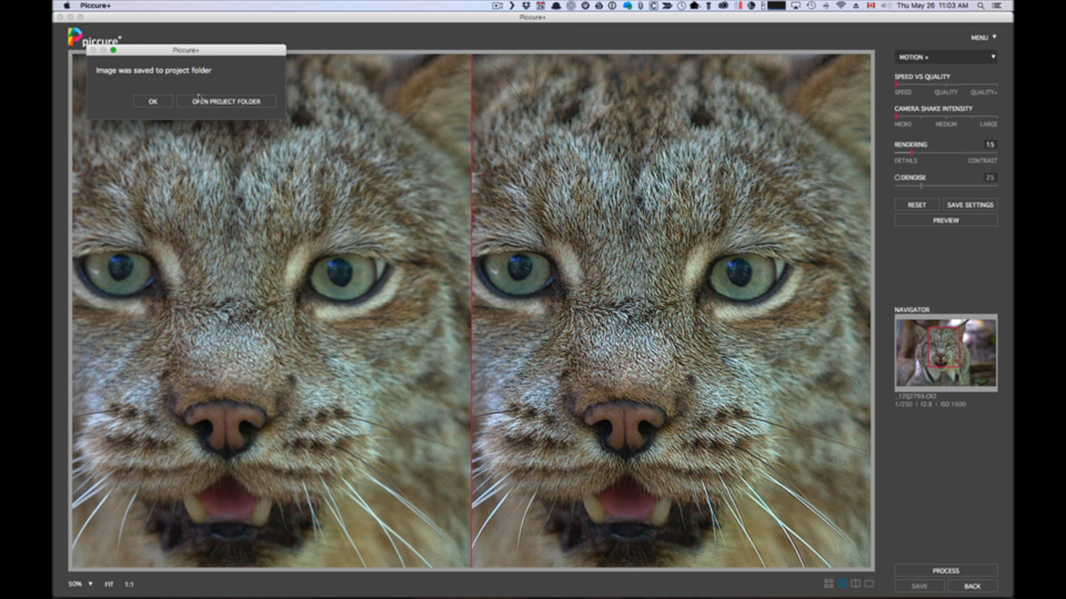
{"action": "left_click", "coordinate": [227, 102]}
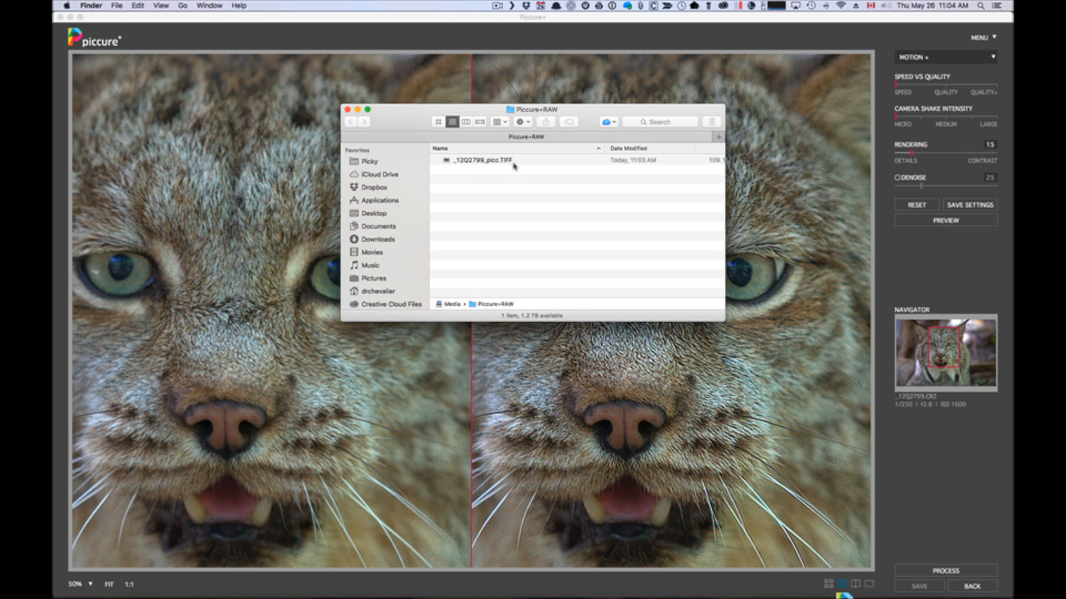
{"action": "left_click", "coordinate": [347, 109]}
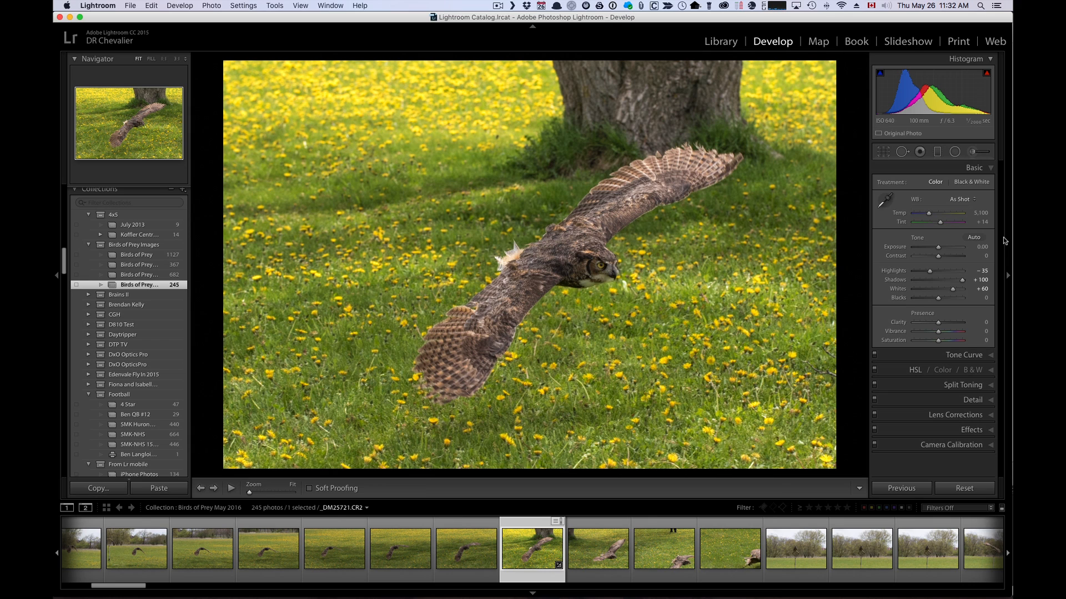
Step: Check the flying owl photo's sharpening settings in Lightroom and open the photo in Adobe Photoshop CC 2015
{"action": "left_click", "coordinate": [991, 401]}
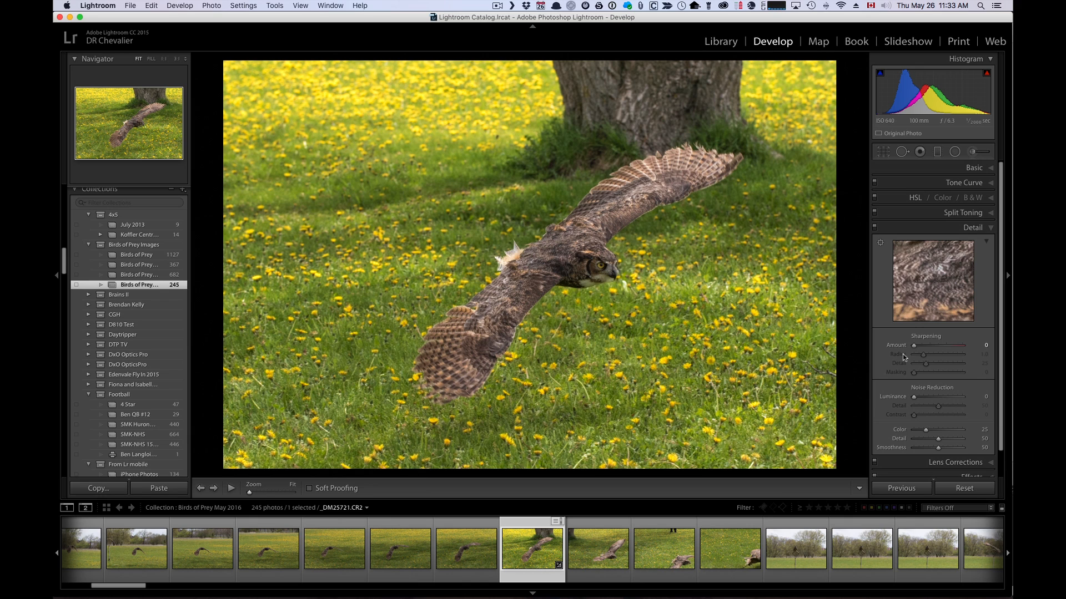
{"action": "left_click", "coordinate": [991, 167]}
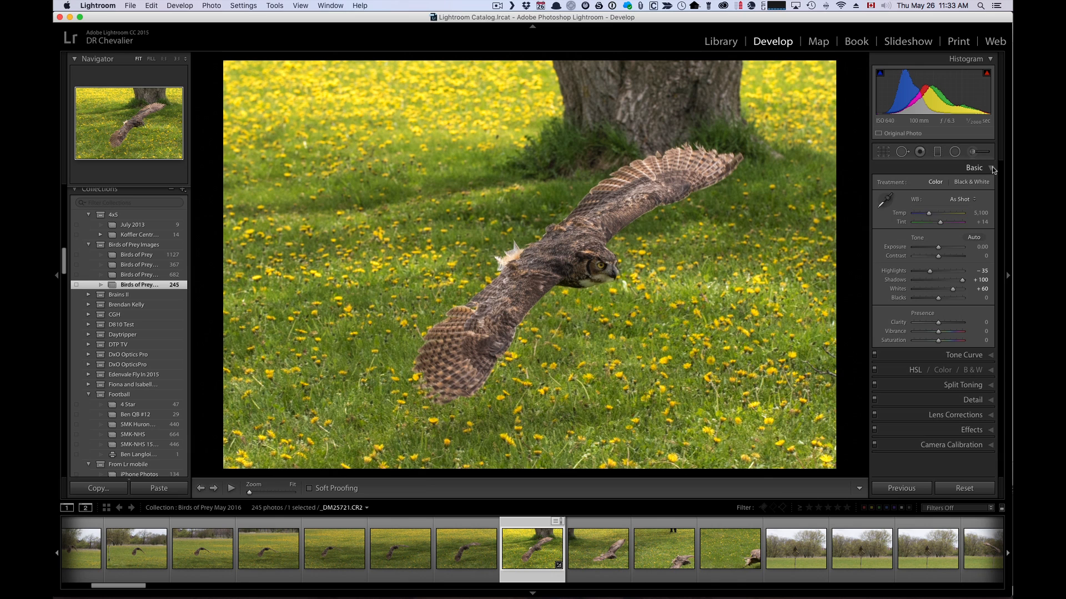
{"action": "right_click", "coordinate": [527, 242]}
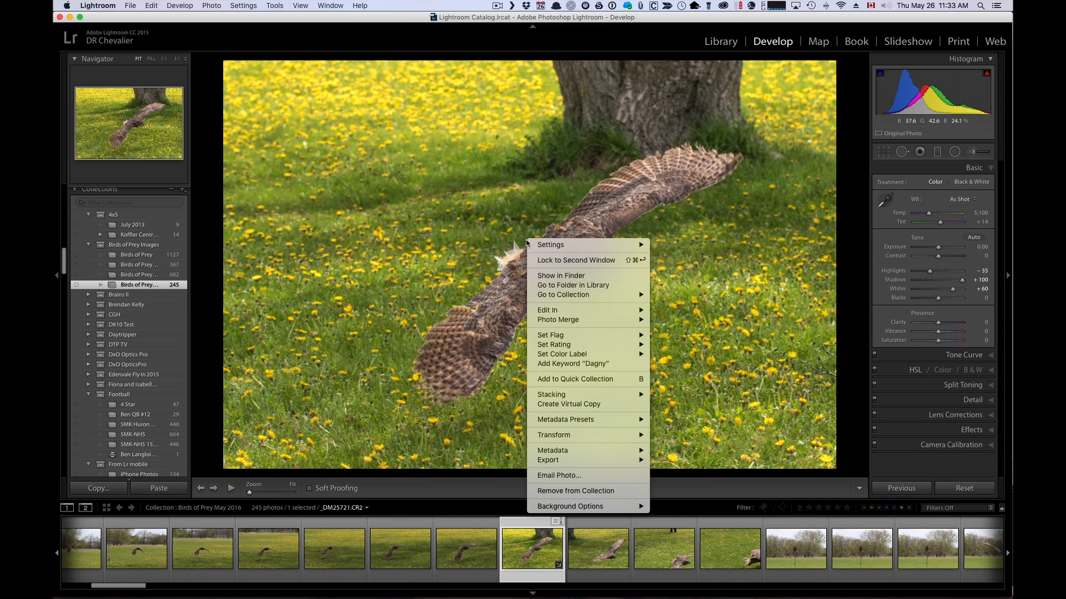
{"action": "mouse_move", "coordinate": [545, 312]}
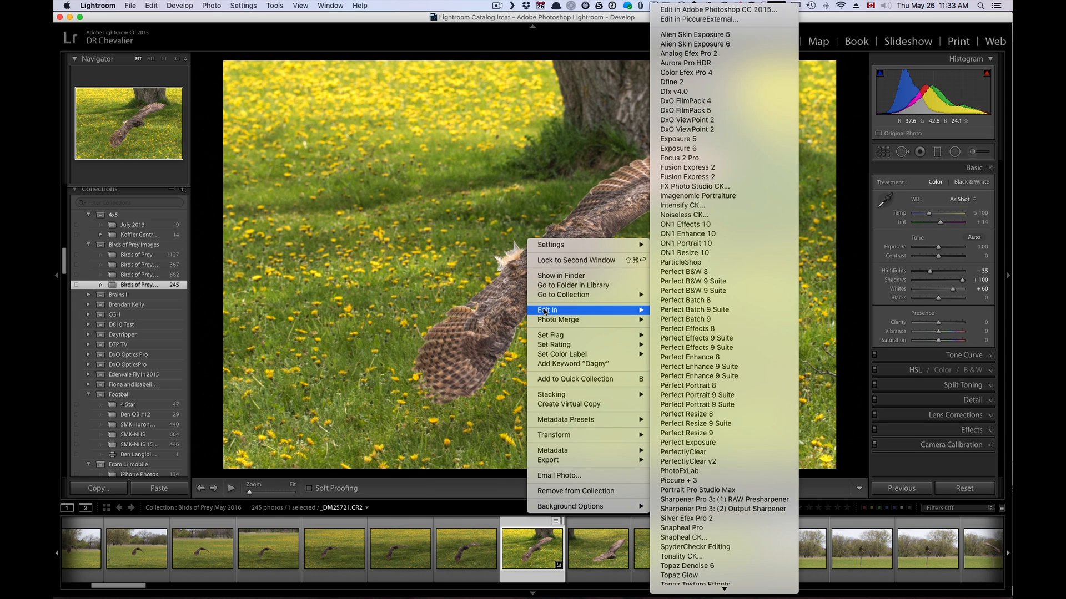
{"action": "left_click", "coordinate": [713, 10]}
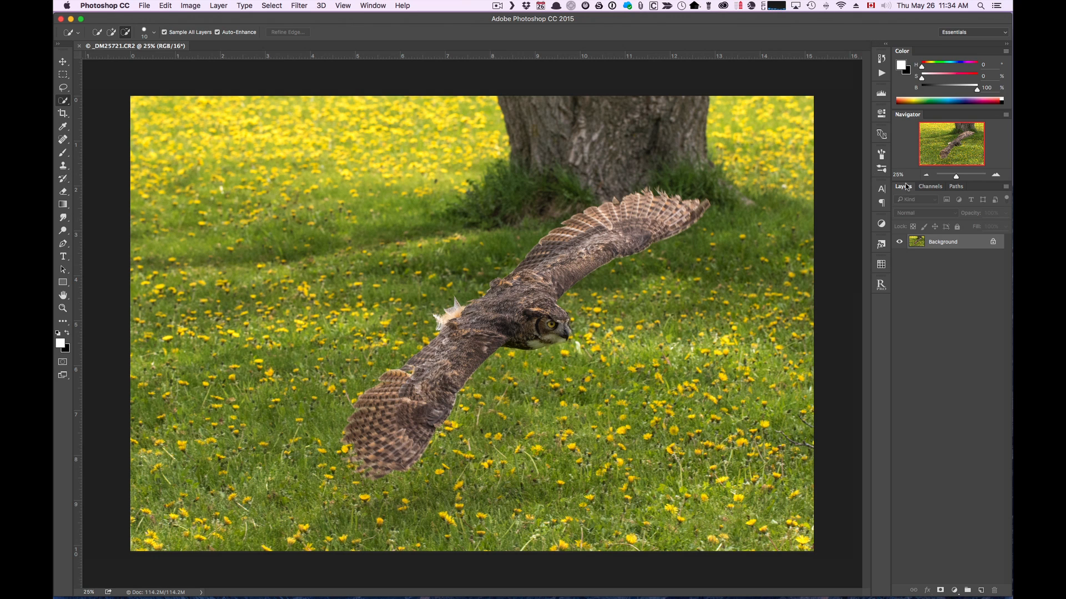
Step: Unlock the owl photo's Background as a regular layer, Layer 0, and convert it for smart filters
{"action": "double_click", "coordinate": [919, 250]}
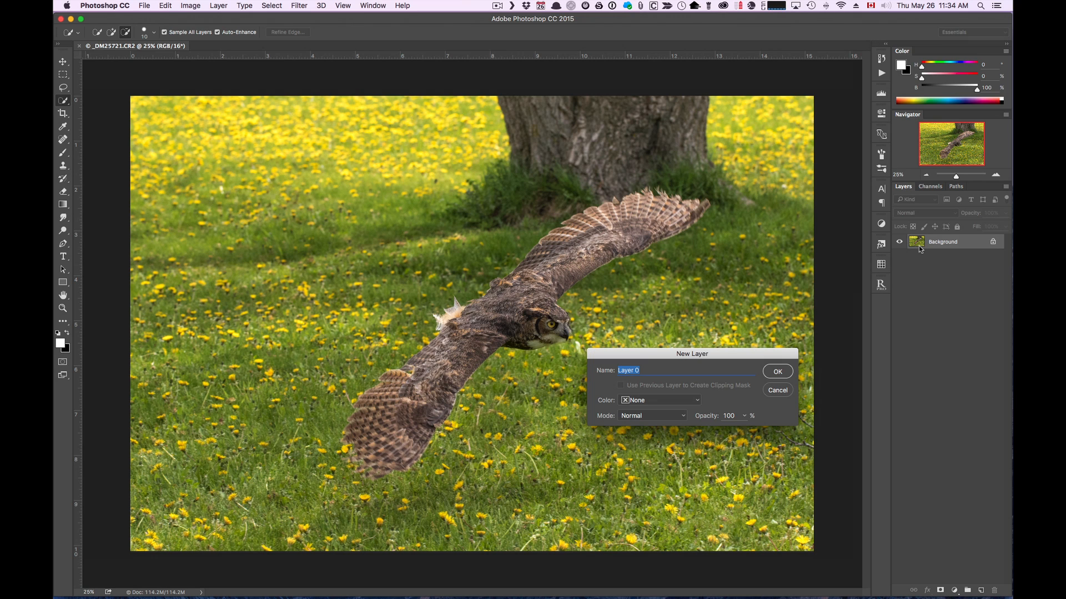
{"action": "left_click", "coordinate": [778, 371]}
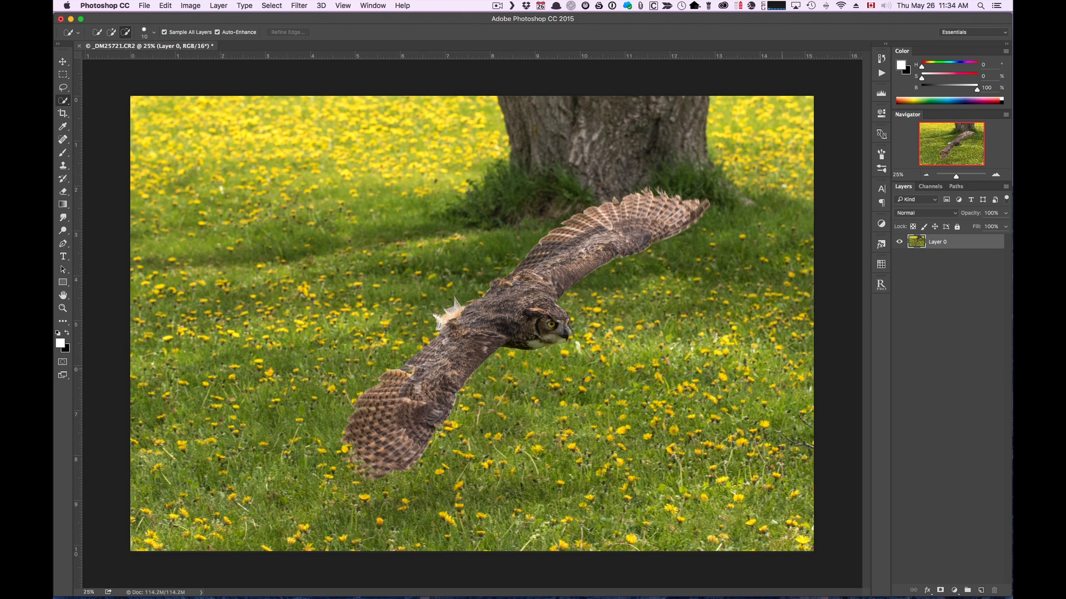
{"action": "left_click", "coordinate": [301, 6]}
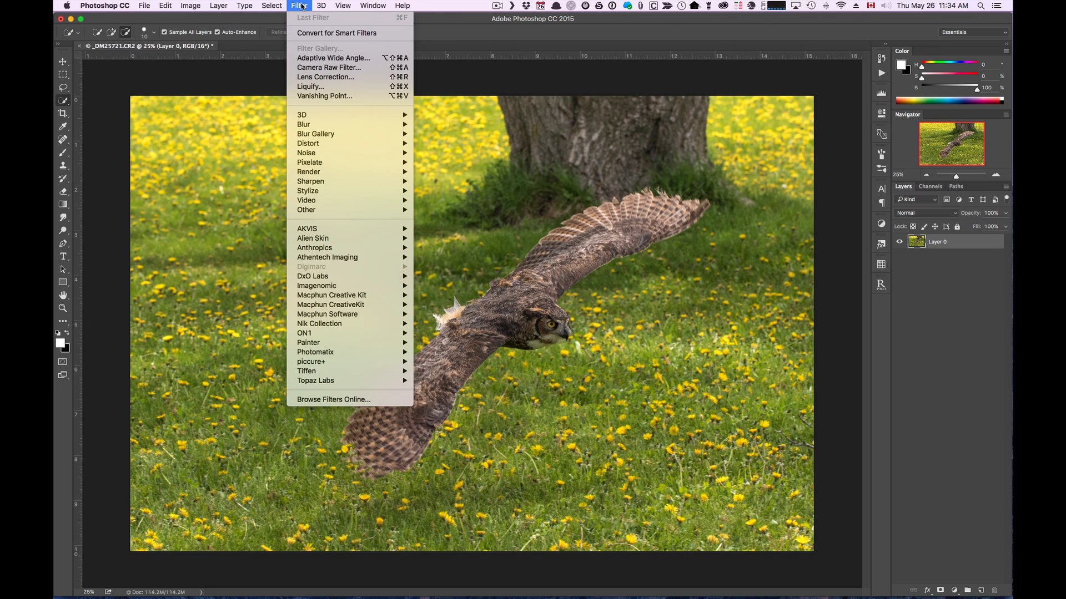
{"action": "left_click", "coordinate": [303, 33]}
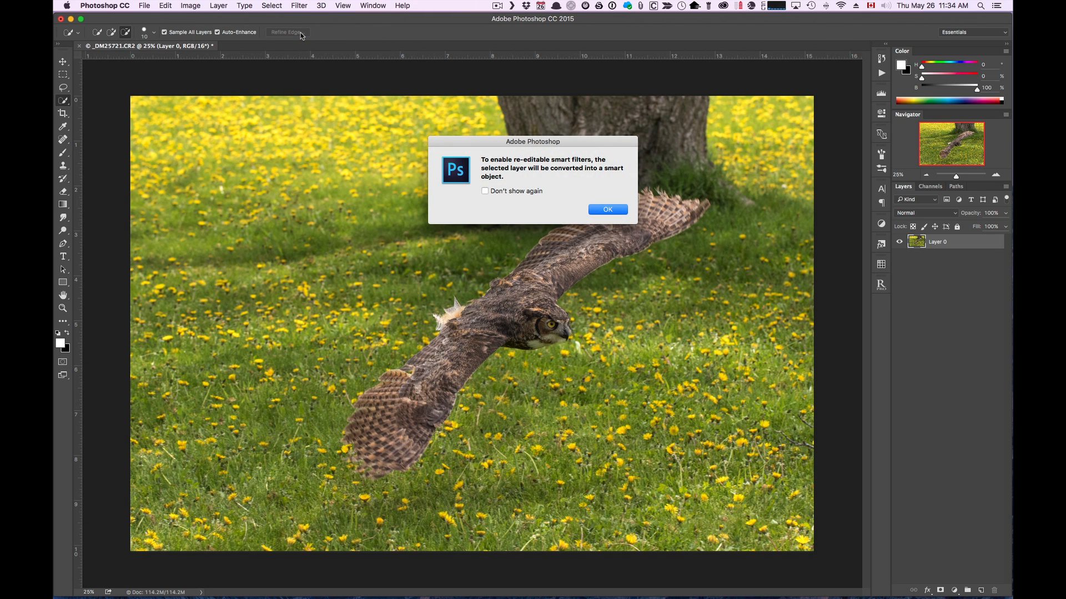
{"action": "left_click", "coordinate": [605, 210]}
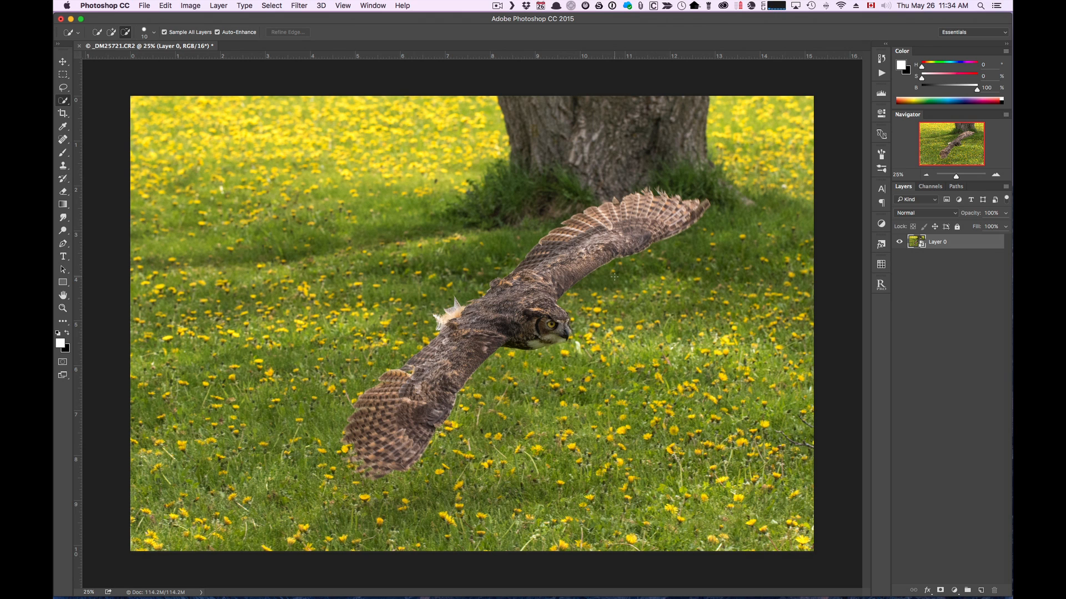
Step: Run the piccure+ filter on Layer 0 and view the owl's head at 100%
{"action": "left_click", "coordinate": [299, 7]}
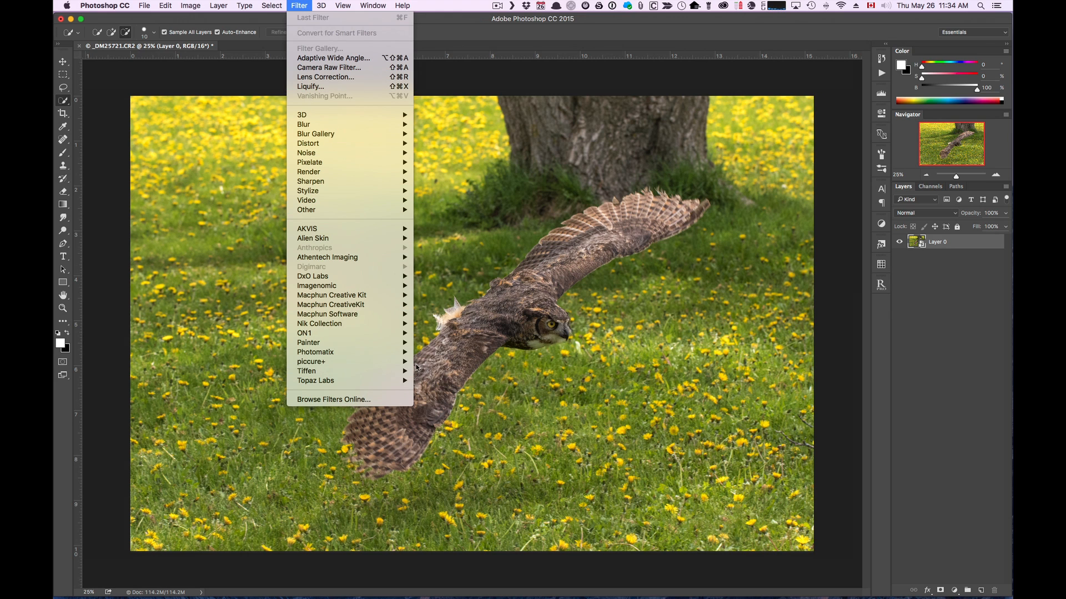
{"action": "mouse_move", "coordinate": [410, 361]}
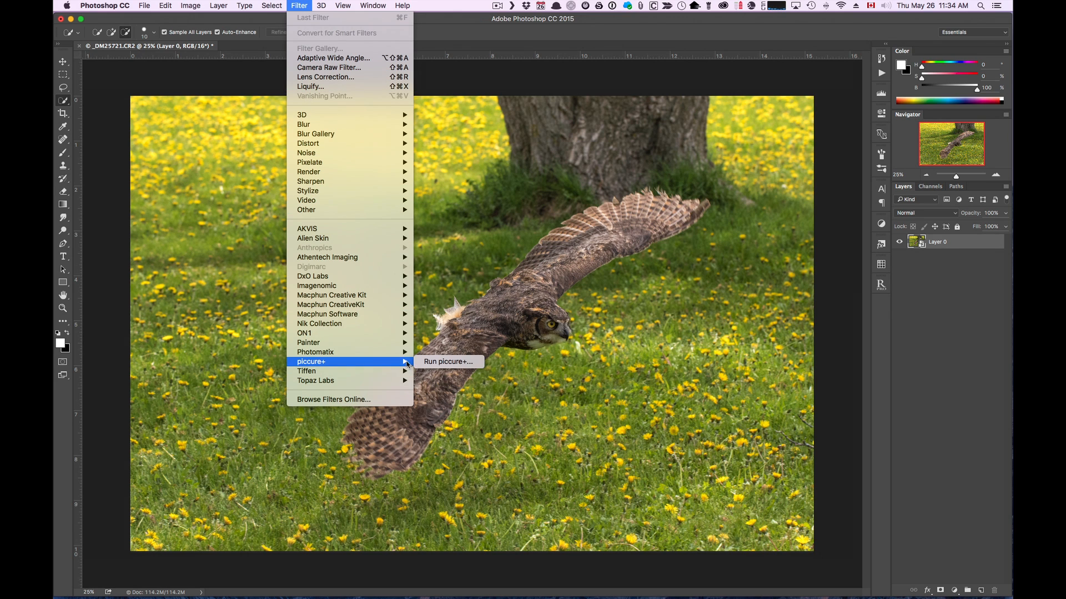
{"action": "left_click", "coordinate": [443, 362]}
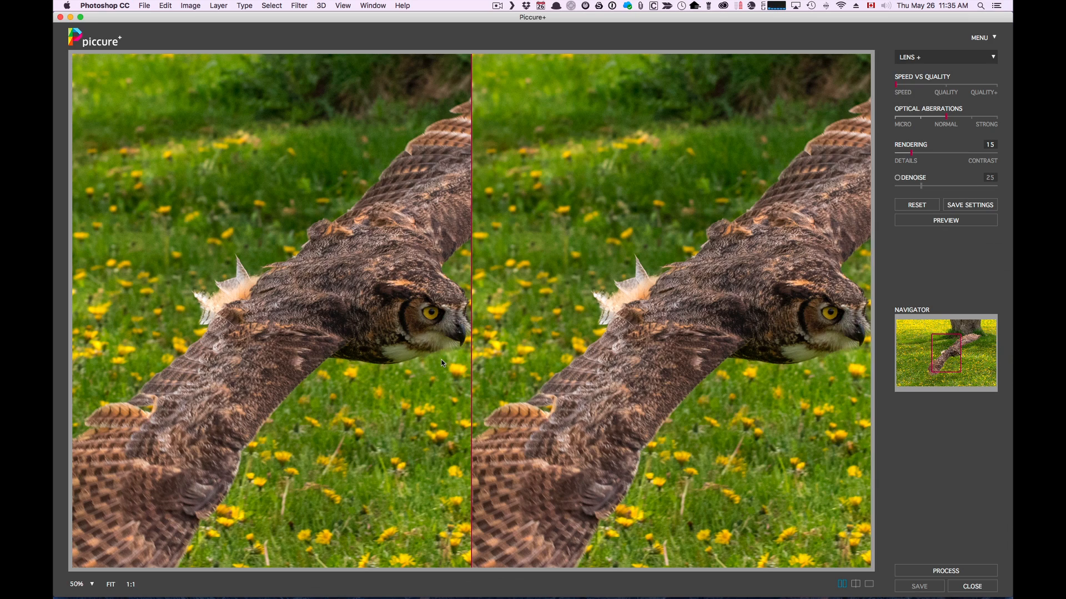
{"action": "left_click_drag", "start_coordinate": [404, 314], "coordinate": [266, 275]}
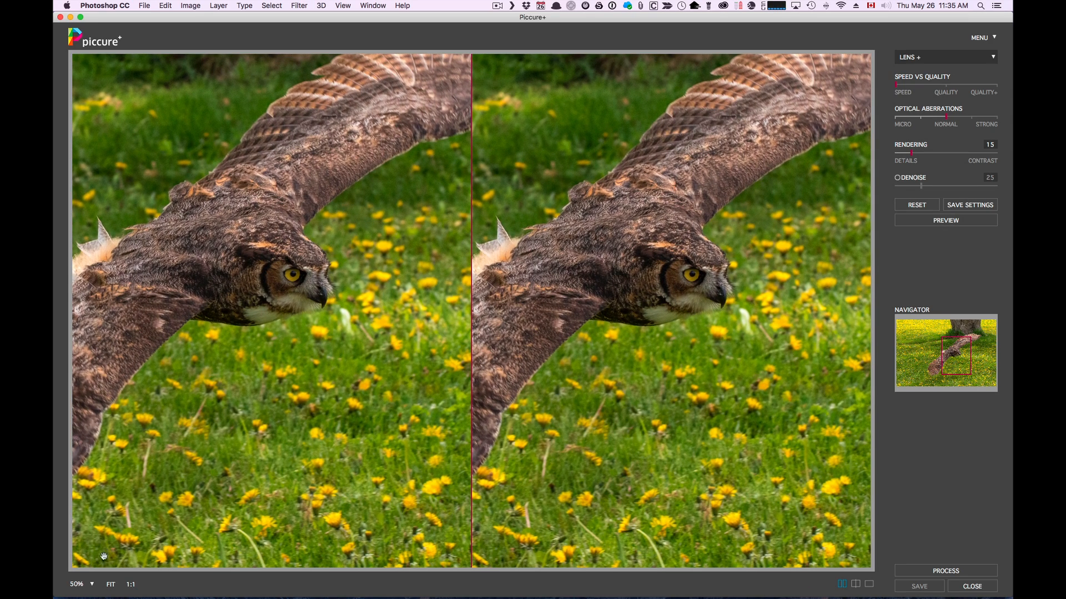
{"action": "left_click", "coordinate": [92, 585]}
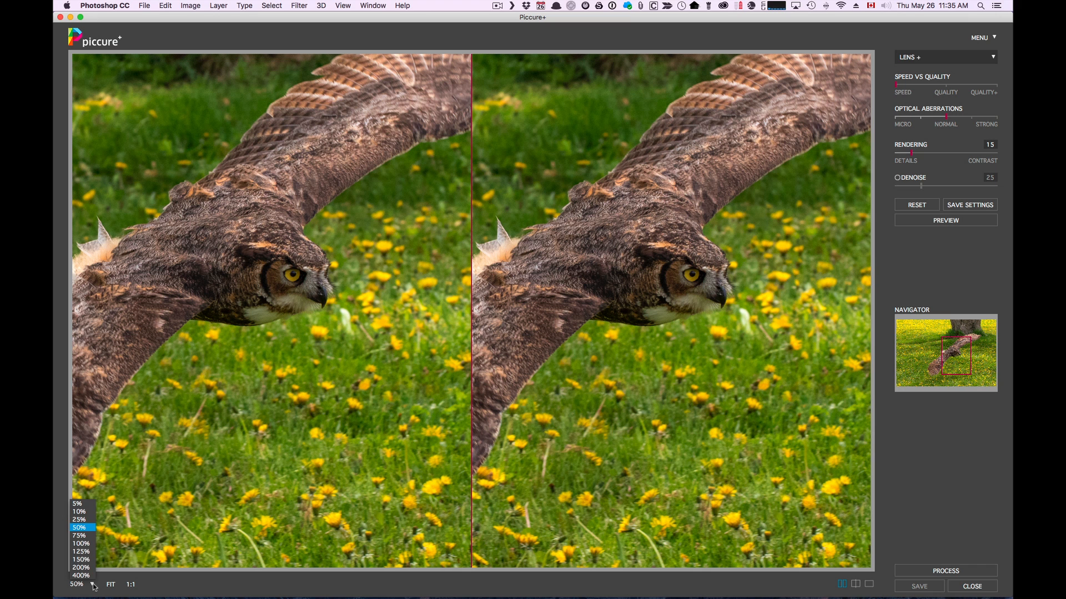
{"action": "left_click", "coordinate": [83, 543]}
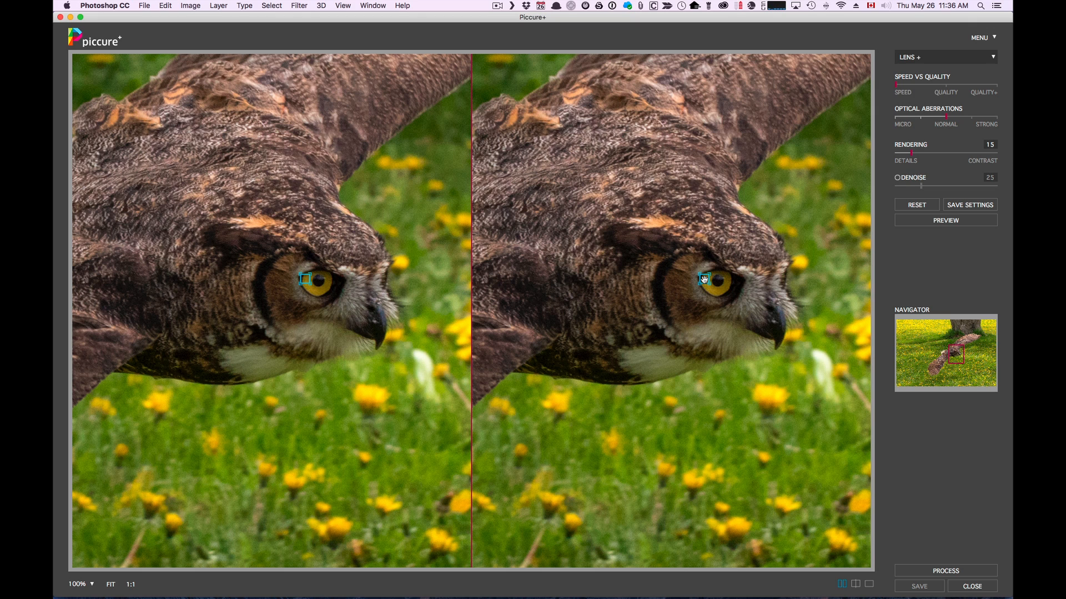
Step: Place the preview marker on the owl's eye and preview the Lens+ correction
{"action": "left_click", "coordinate": [761, 297]}
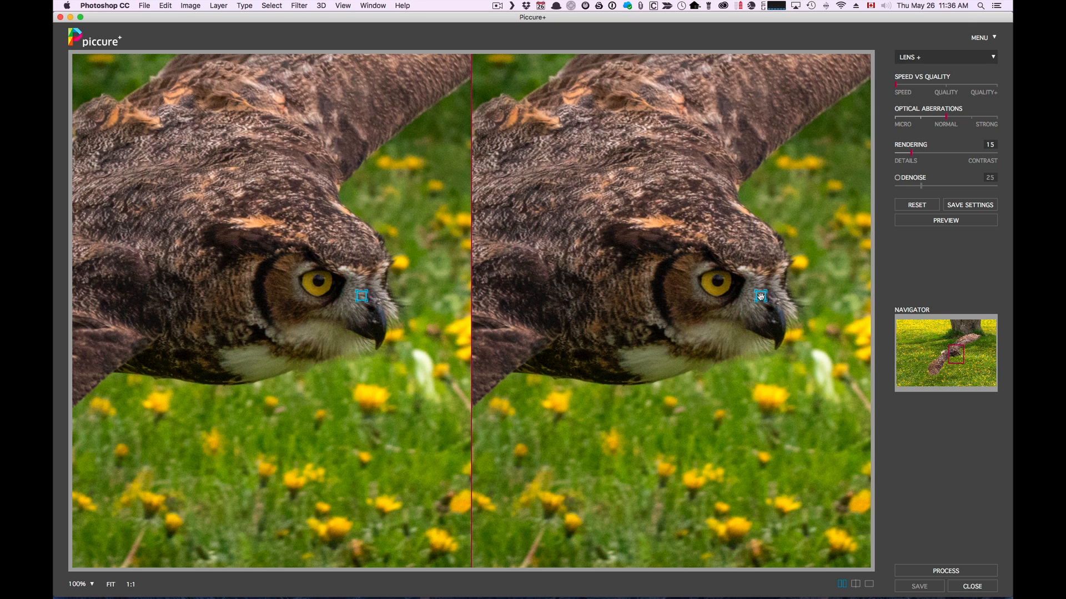
{"action": "left_click", "coordinate": [713, 285]}
{"action": "left_click", "coordinate": [947, 222]}
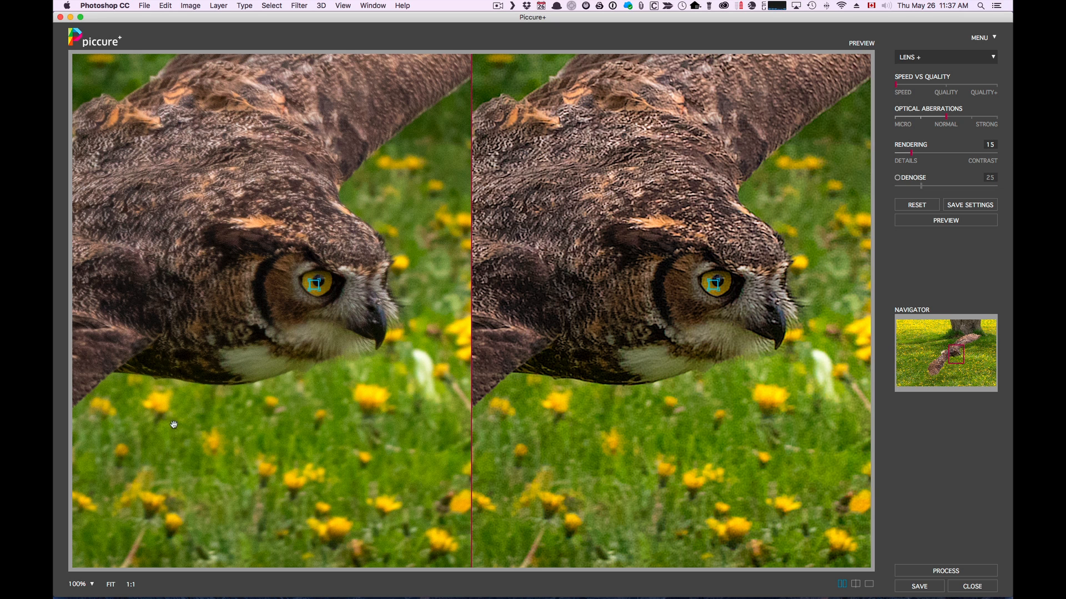
Step: Process the whole owl image with Lens+, place the marker on the owl's head, and save the result to Photoshop
{"action": "left_click", "coordinate": [89, 585]}
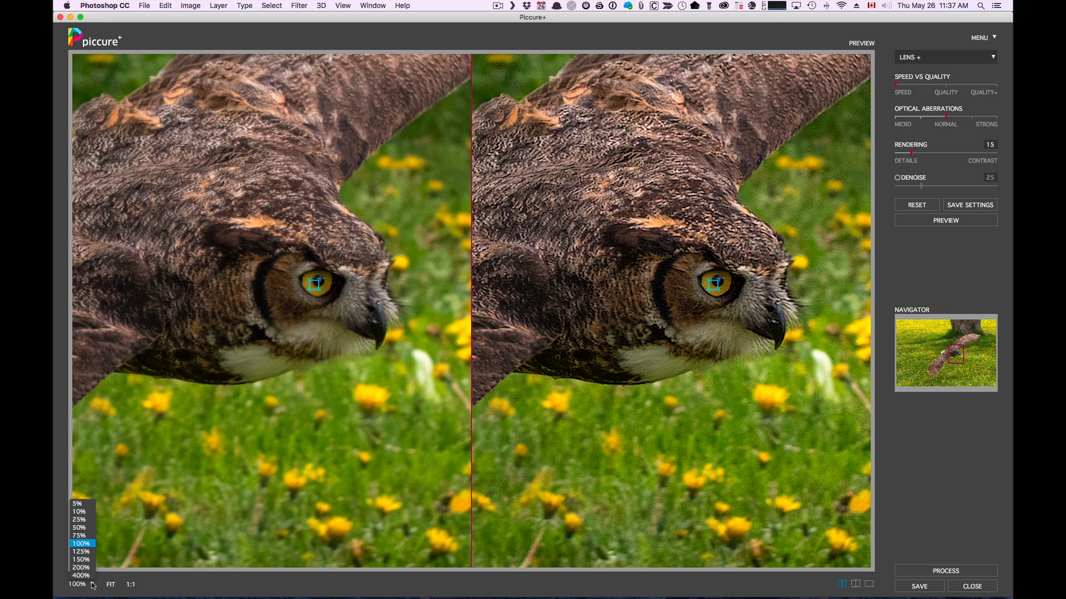
{"action": "left_click", "coordinate": [88, 546]}
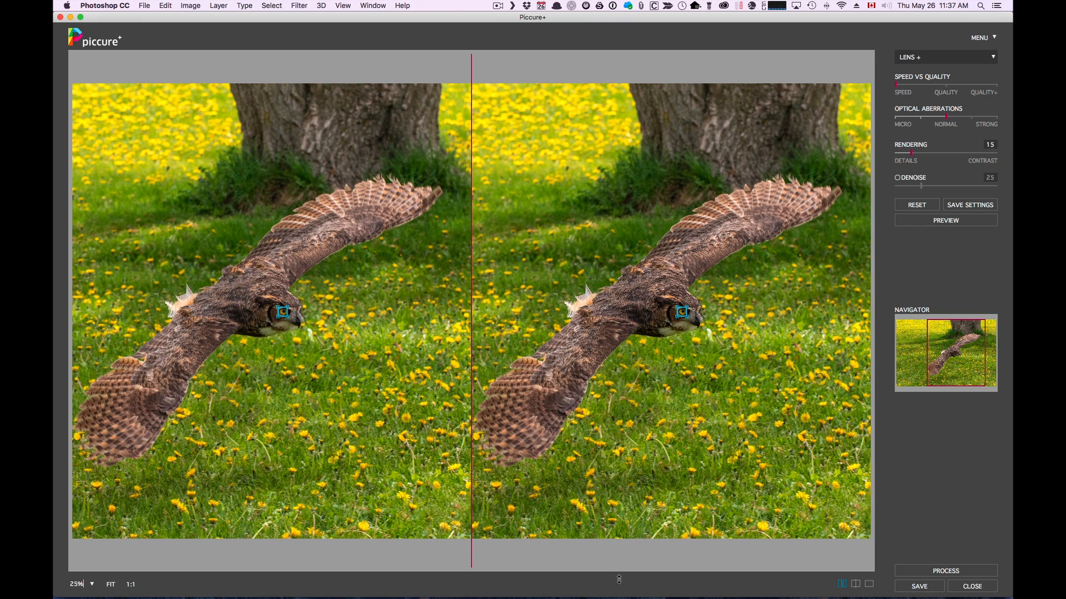
{"action": "left_click", "coordinate": [931, 570]}
{"action": "left_click", "coordinate": [647, 302]}
{"action": "left_click", "coordinate": [684, 307]}
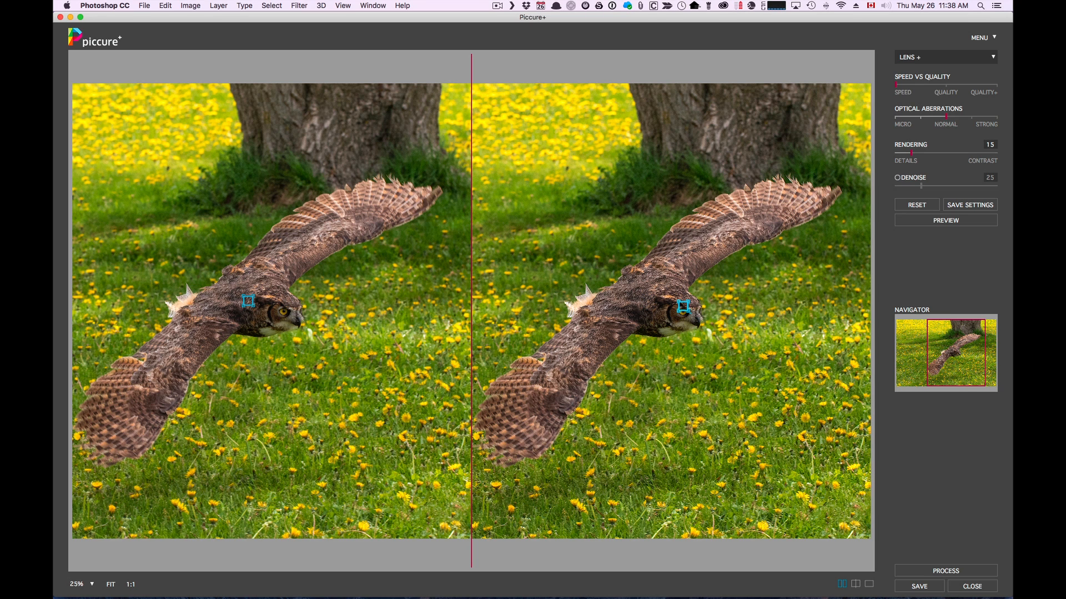
{"action": "left_click", "coordinate": [683, 312]}
{"action": "left_click", "coordinate": [915, 589]}
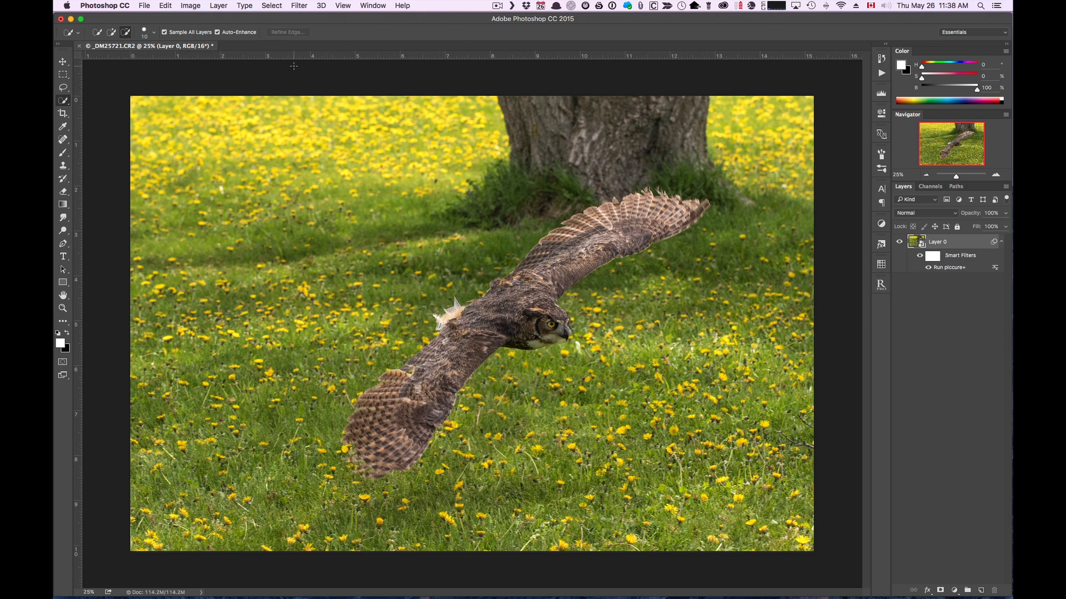
Step: Save the filtered owl document and inspect the owl's head at 1:1 in Lightroom
{"action": "left_click", "coordinate": [146, 6]}
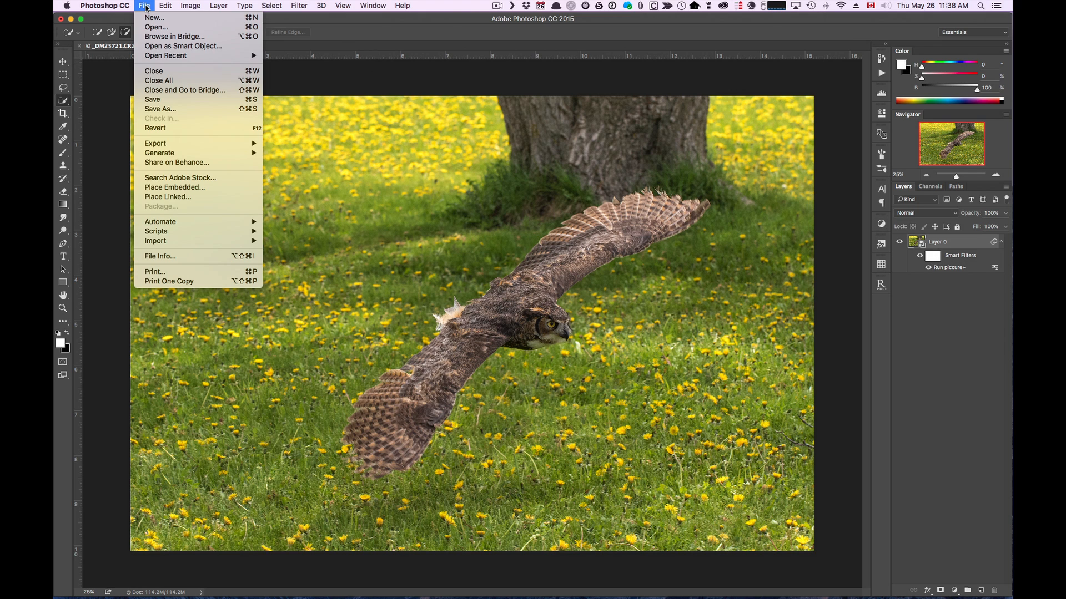
{"action": "left_click", "coordinate": [156, 98]}
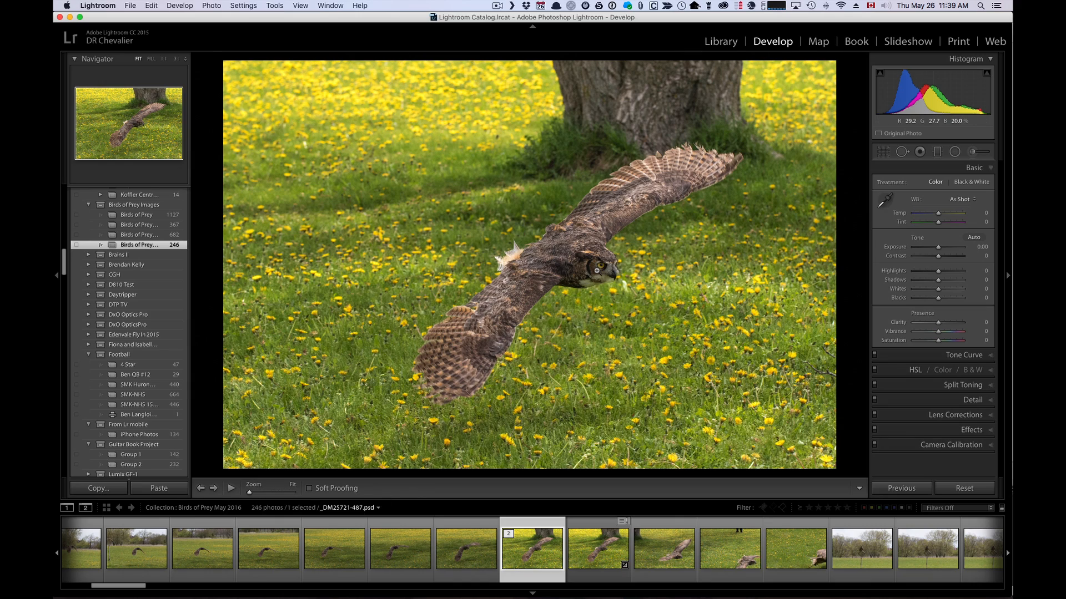
{"action": "left_click", "coordinate": [597, 271]}
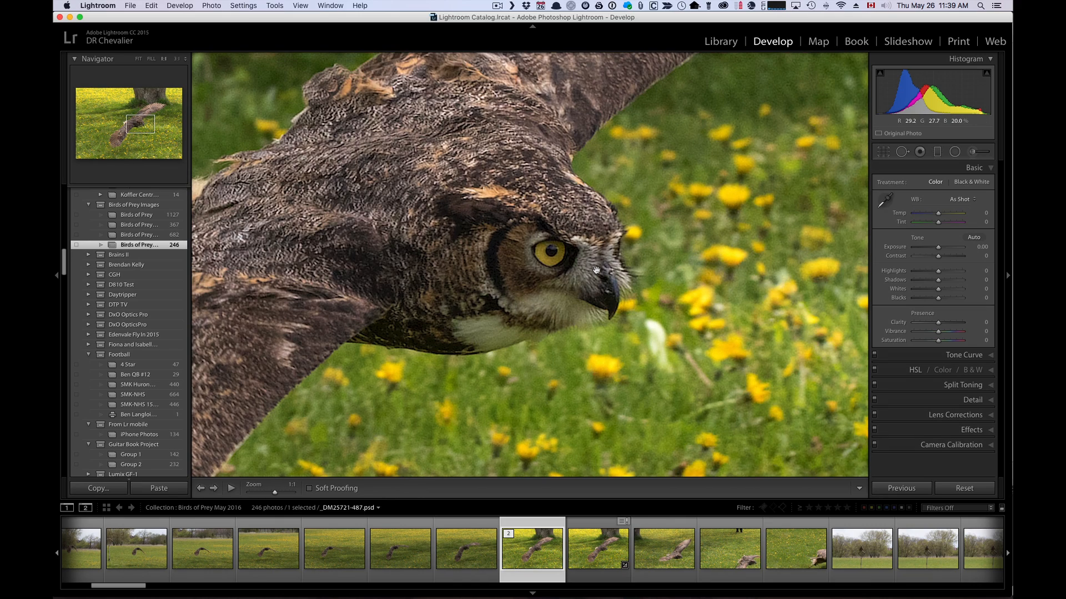
{"action": "left_click", "coordinate": [597, 271]}
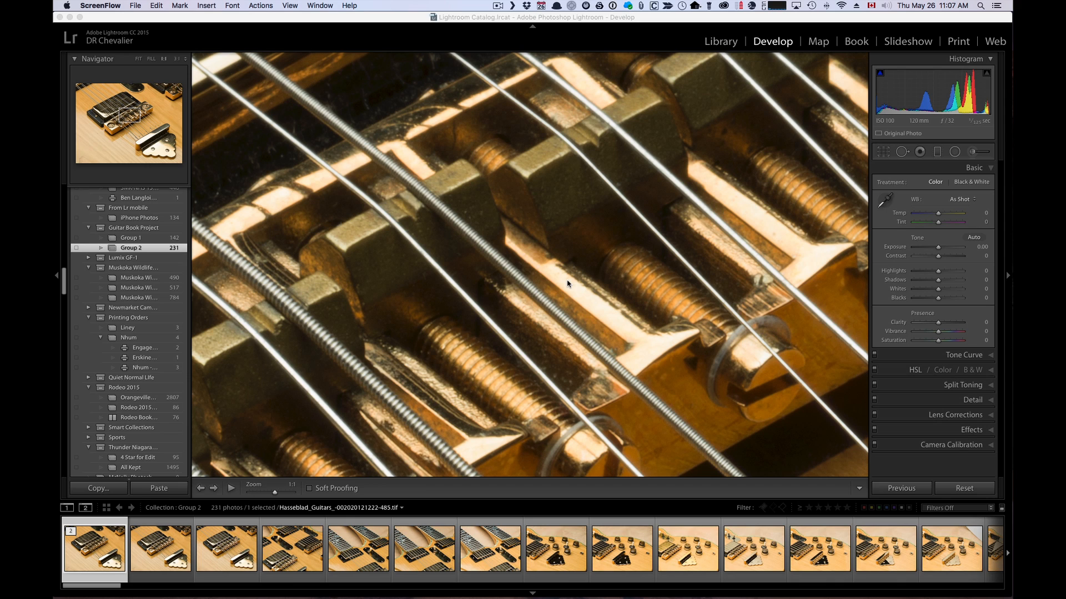
Step: View the whole guitar photo, and examine the bridge saddles and strings at 1:1 in Lightroom
{"action": "left_click", "coordinate": [524, 228]}
{"action": "right_click", "coordinate": [523, 228]}
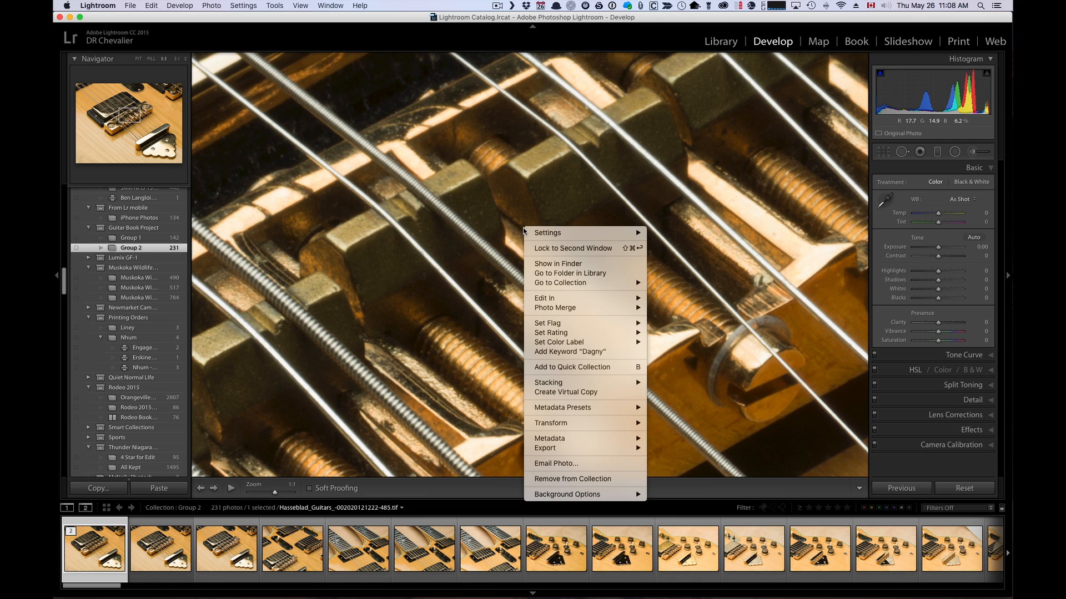
{"action": "left_click", "coordinate": [508, 220]}
{"action": "left_click", "coordinate": [507, 221]}
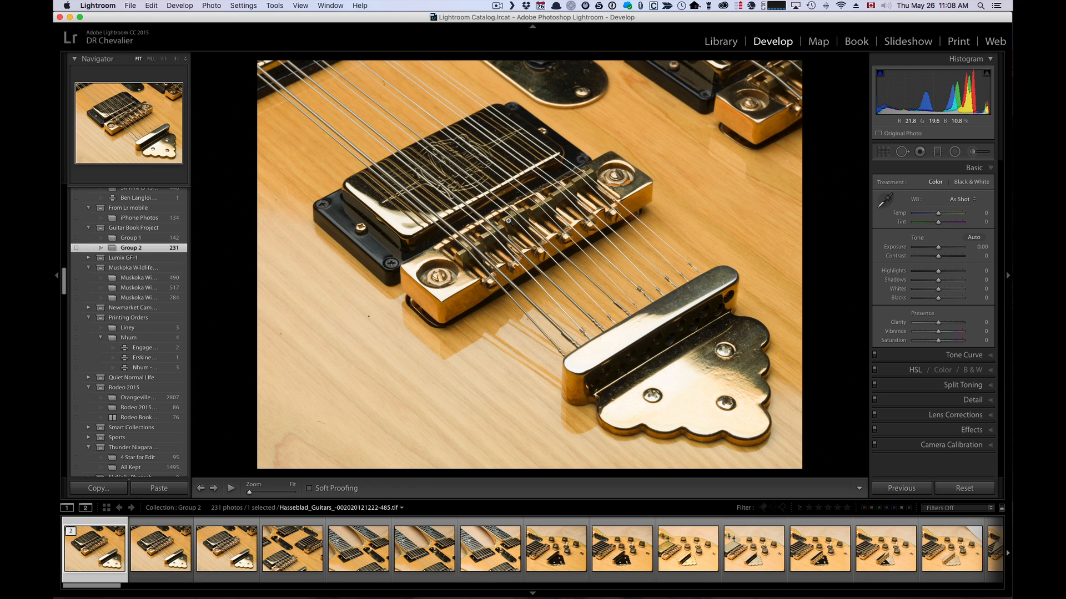
{"action": "left_click", "coordinate": [507, 220]}
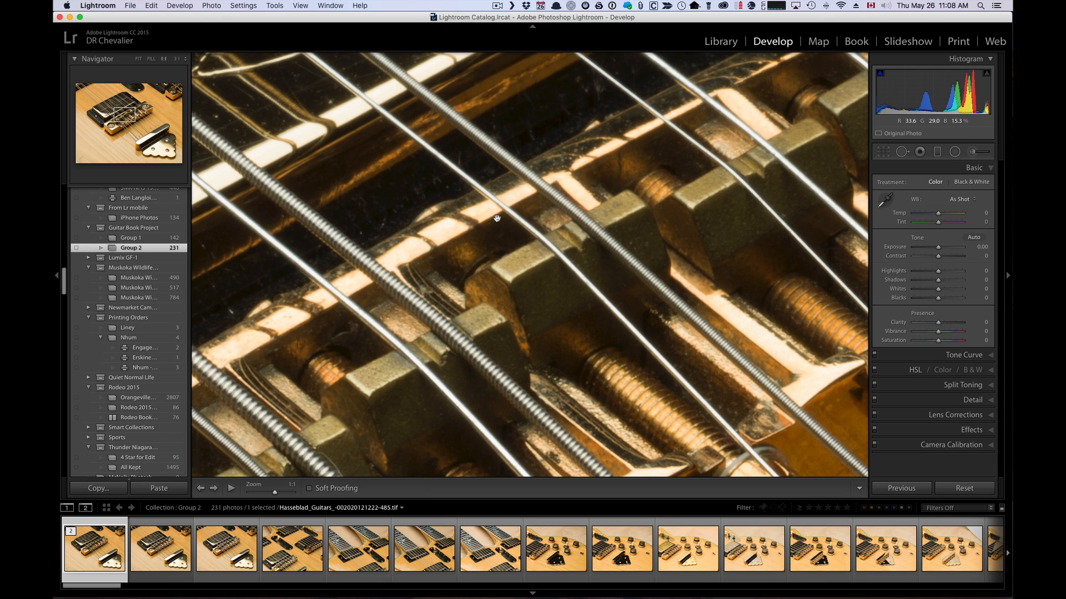
Step: Open a copy of the guitar photo with Lightroom adjustments in Piccure+ as a 16-bit ProPhoto RGB TIFF at resolution 360
{"action": "right_click", "coordinate": [496, 219]}
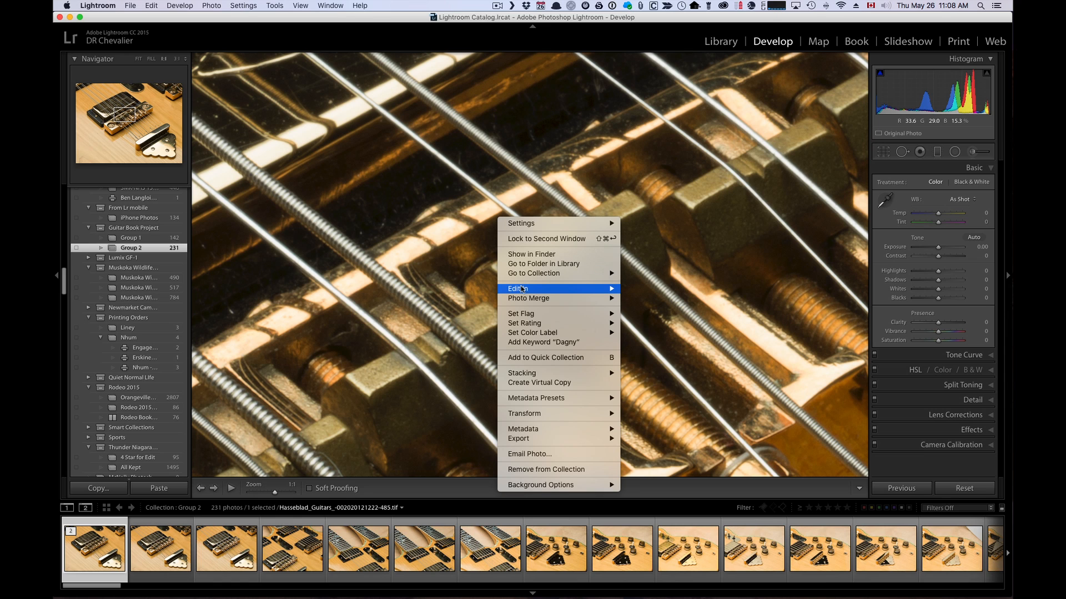
{"action": "mouse_move", "coordinate": [522, 289]}
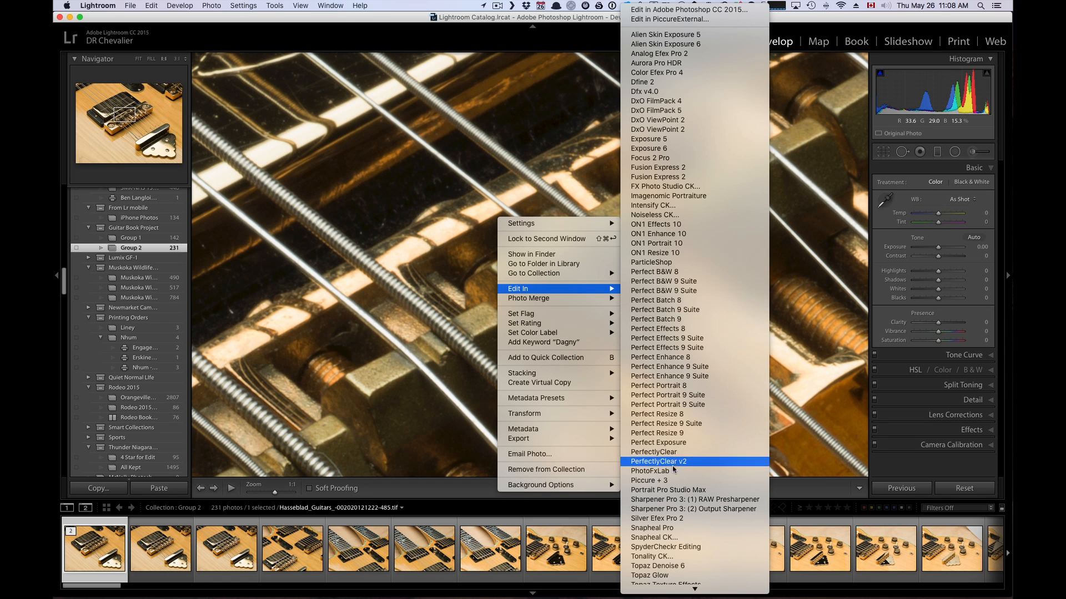
{"action": "left_click", "coordinate": [676, 480]}
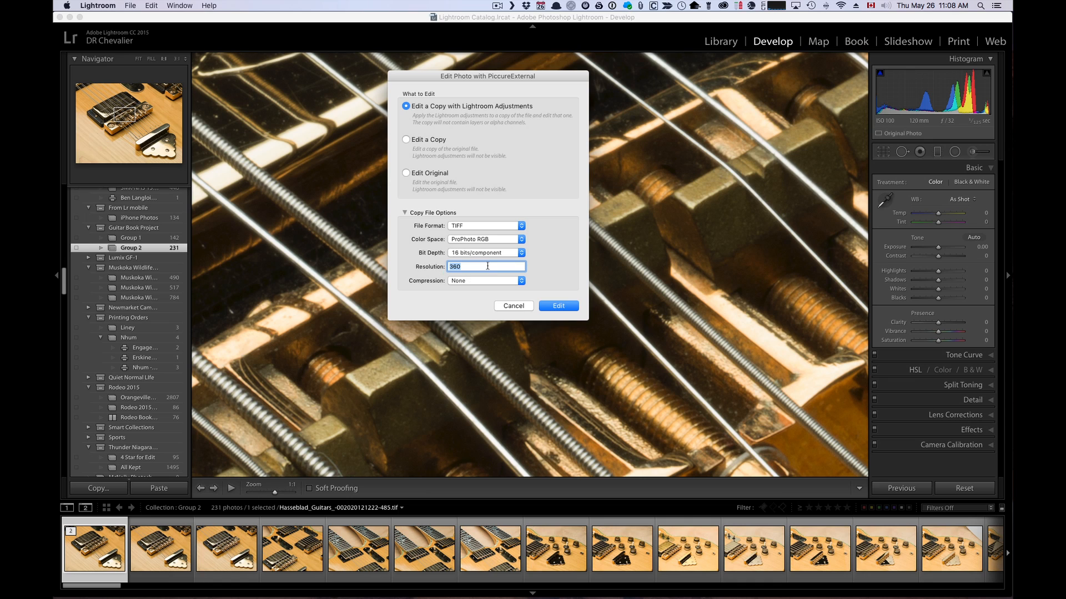
{"action": "left_click", "coordinate": [548, 307]}
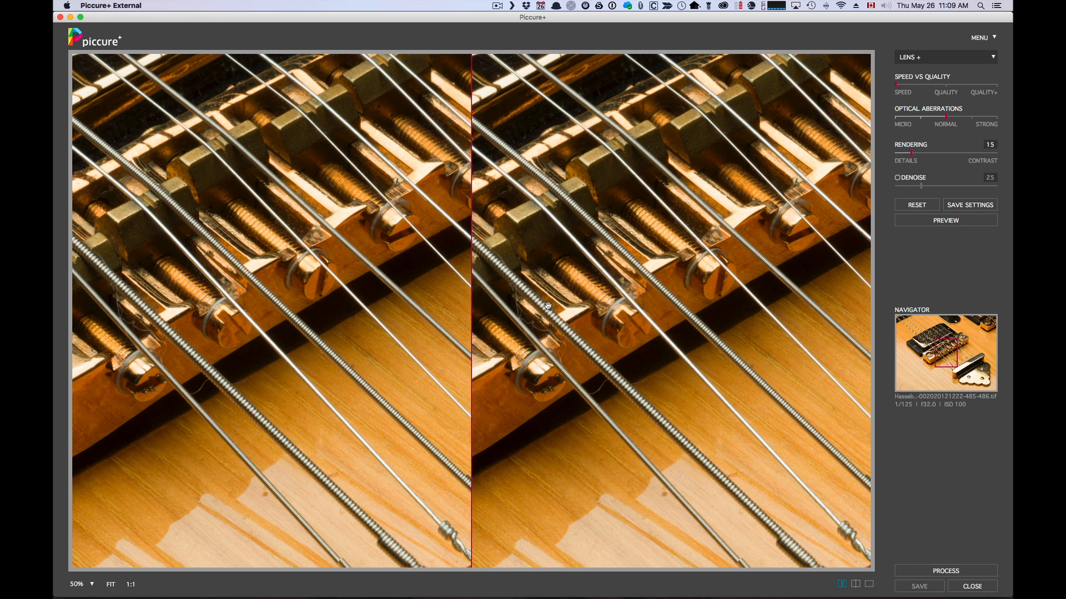
Step: Centre the comparison view on the guitar's bridge saddles and preview the Lens+ correction
{"action": "left_click_drag", "start_coordinate": [247, 159], "coordinate": [329, 227]}
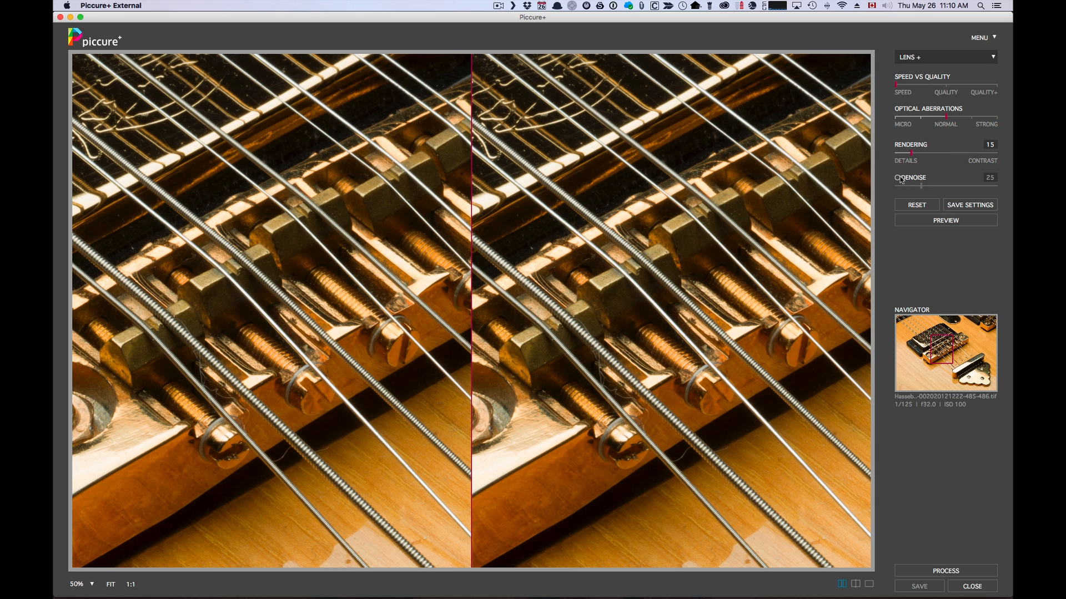
{"action": "left_click", "coordinate": [947, 221]}
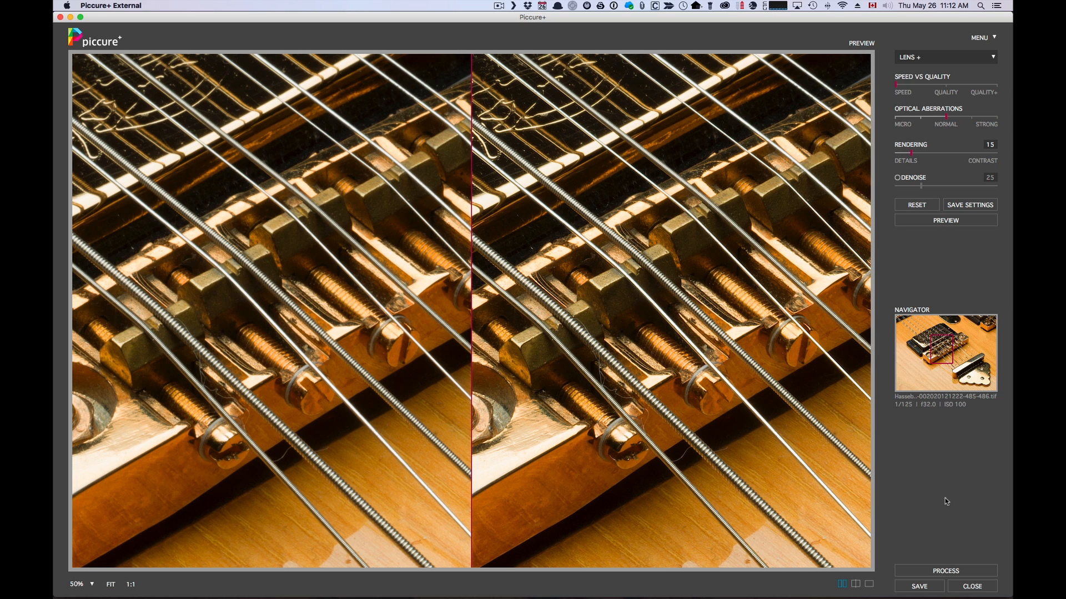
Step: Process the guitar photo with Lens+ and save it back to Lightroom, showing the whole image
{"action": "left_click", "coordinate": [949, 572]}
{"action": "left_click", "coordinate": [924, 589]}
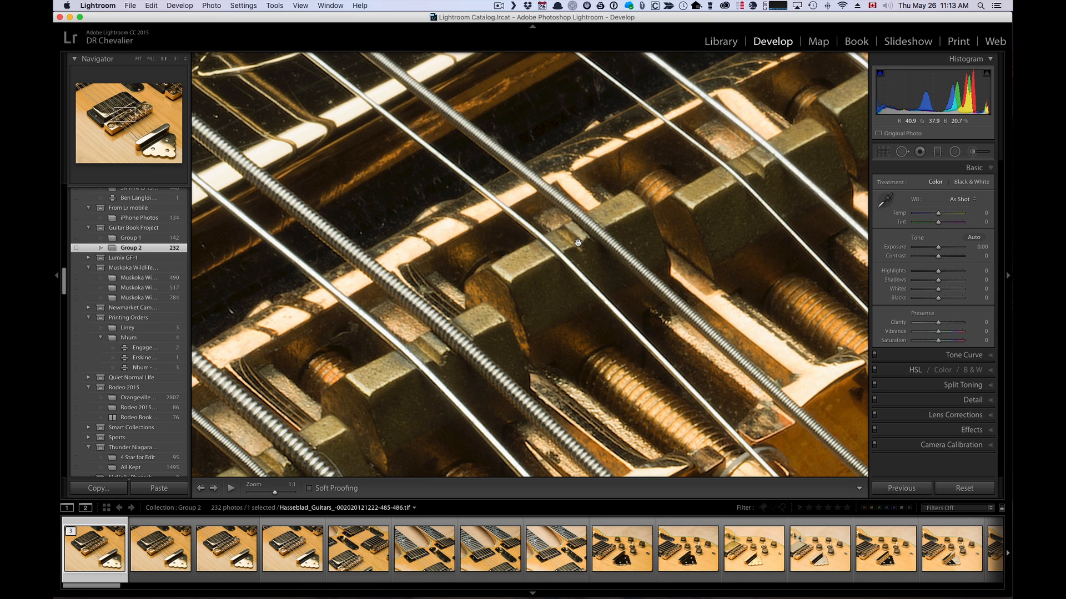
{"action": "left_click", "coordinate": [578, 242]}
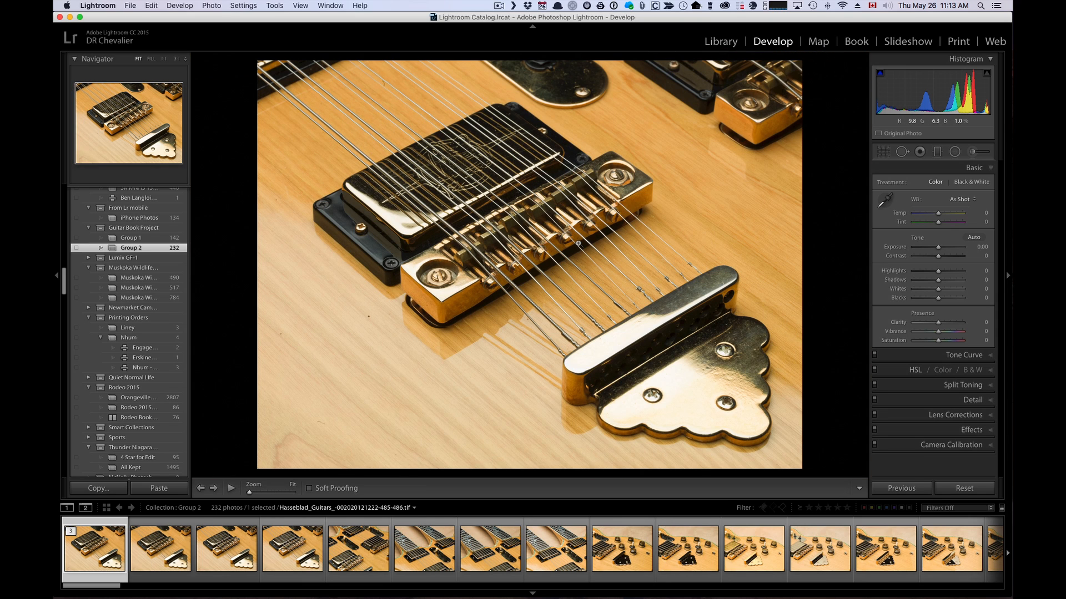